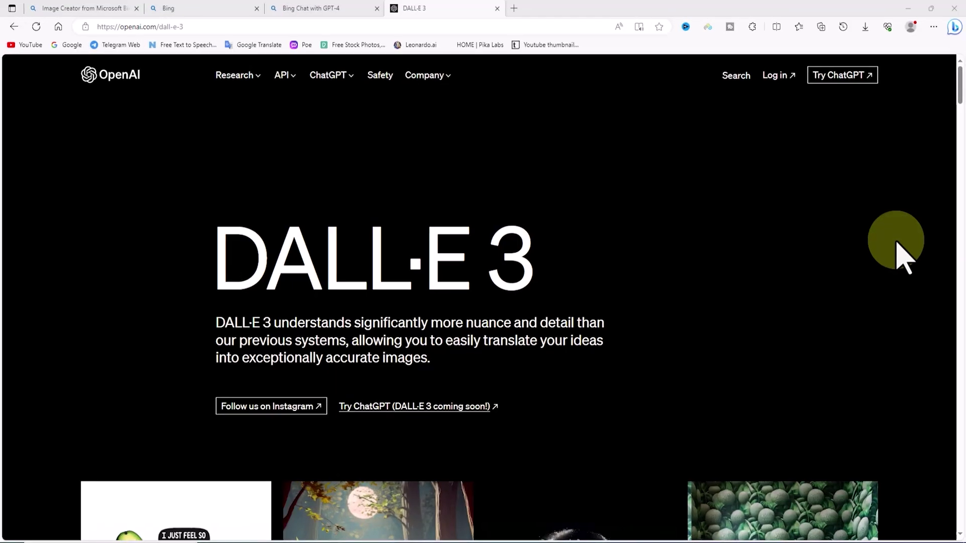
- Scroll to the DALL·E 3 gallery and enlarge the banana couch, girl-and-cat and cafe diorama examples
{"action": "scroll", "coordinate": [931, 266], "scroll_direction": "down", "scroll_amount": 15}
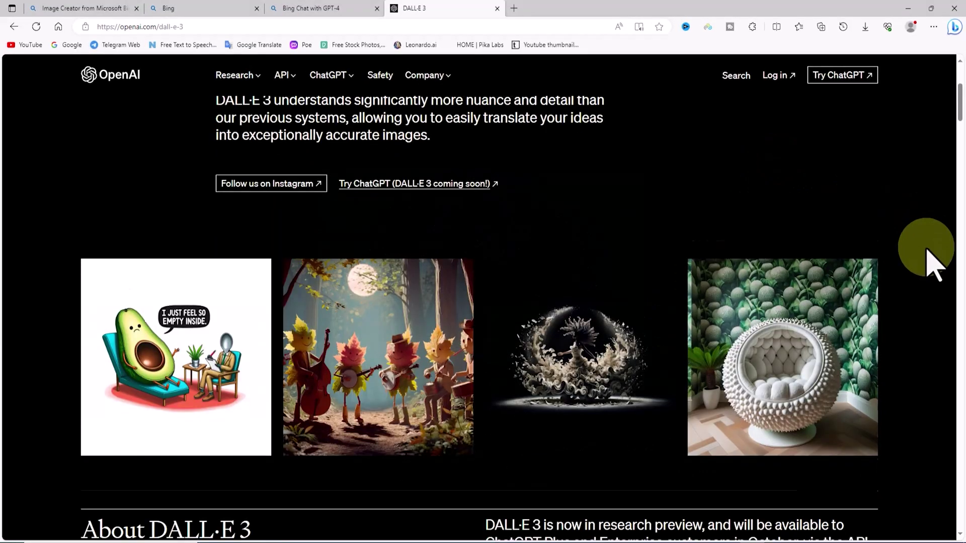
{"action": "scroll", "coordinate": [931, 265], "scroll_direction": "down", "scroll_amount": 12}
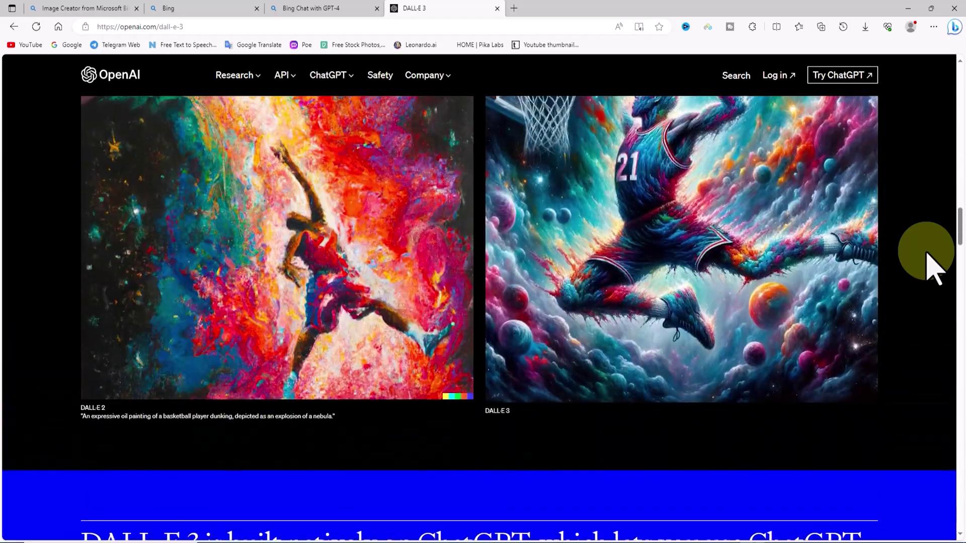
{"action": "scroll", "coordinate": [927, 254], "scroll_direction": "up", "scroll_amount": 3}
{"action": "scroll", "coordinate": [927, 253], "scroll_direction": "down", "scroll_amount": 5}
{"action": "left_click_drag", "start_coordinate": [959, 221], "coordinate": [959, 358]}
{"action": "left_click", "coordinate": [427, 296]}
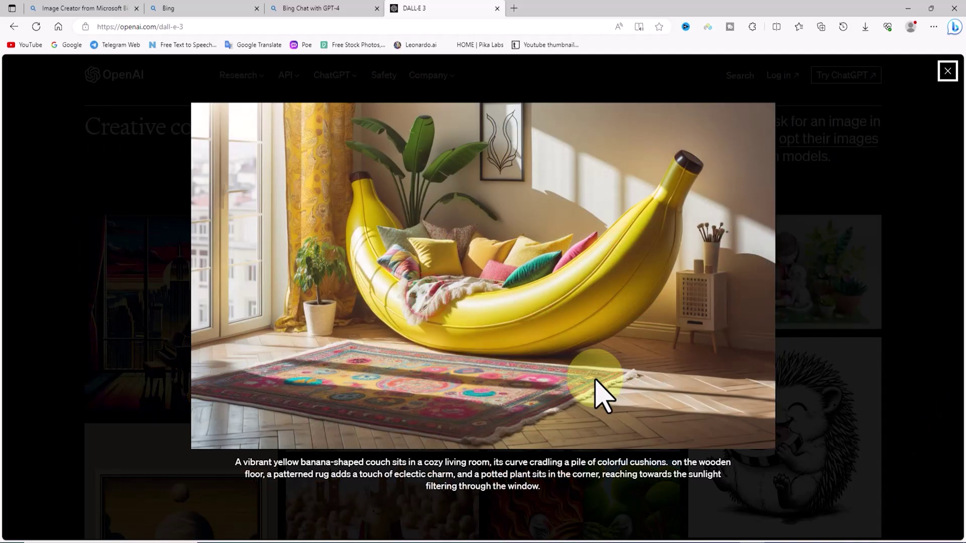
{"action": "left_click", "coordinate": [941, 77]}
{"action": "left_click", "coordinate": [797, 274]}
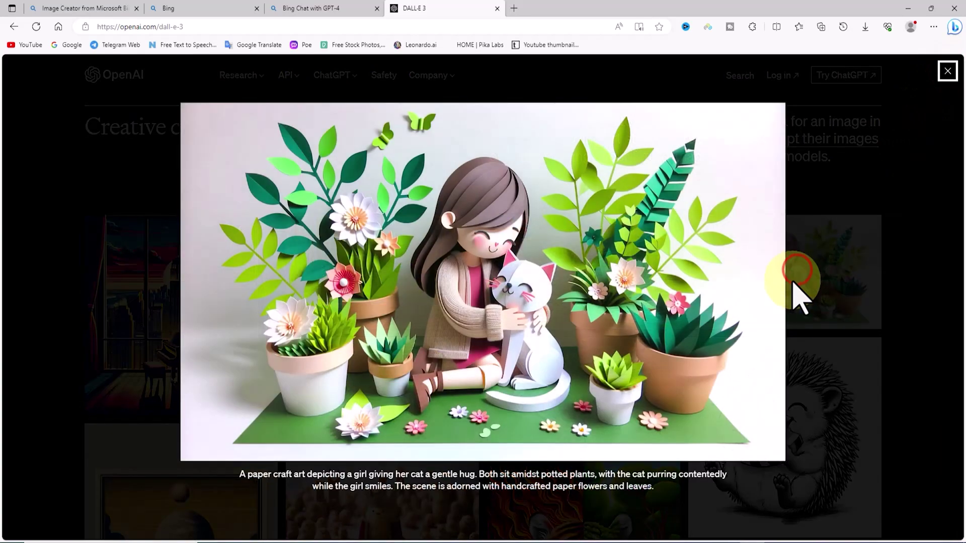
{"action": "left_click", "coordinate": [948, 71]}
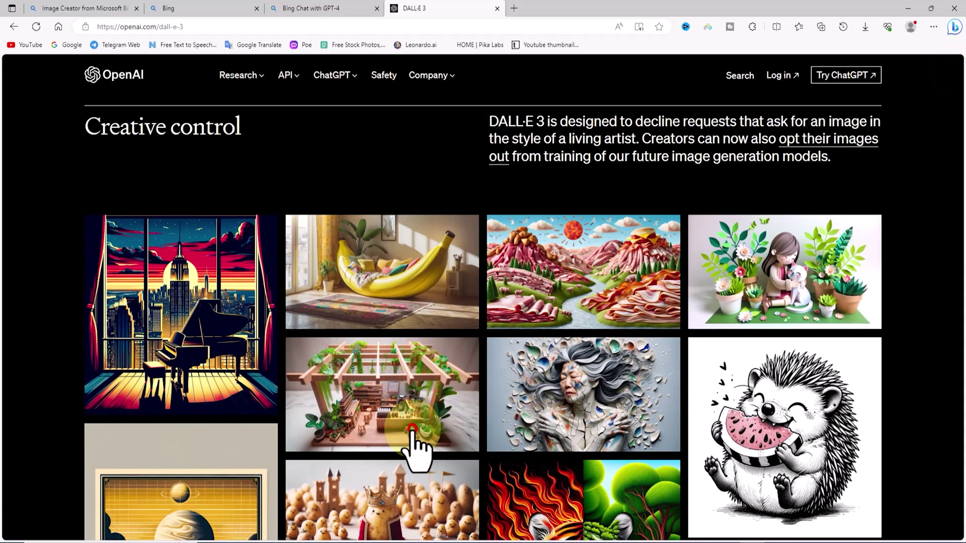
{"action": "left_click", "coordinate": [421, 432]}
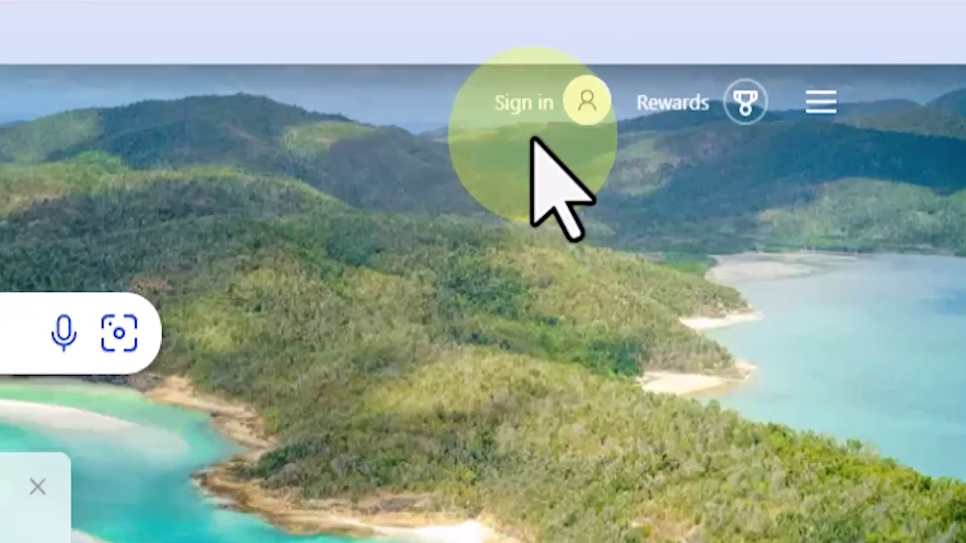
- Sign in to the Microsoft account from the Bing homepage and focus the Bing Chat box
{"action": "left_click", "coordinate": [528, 113]}
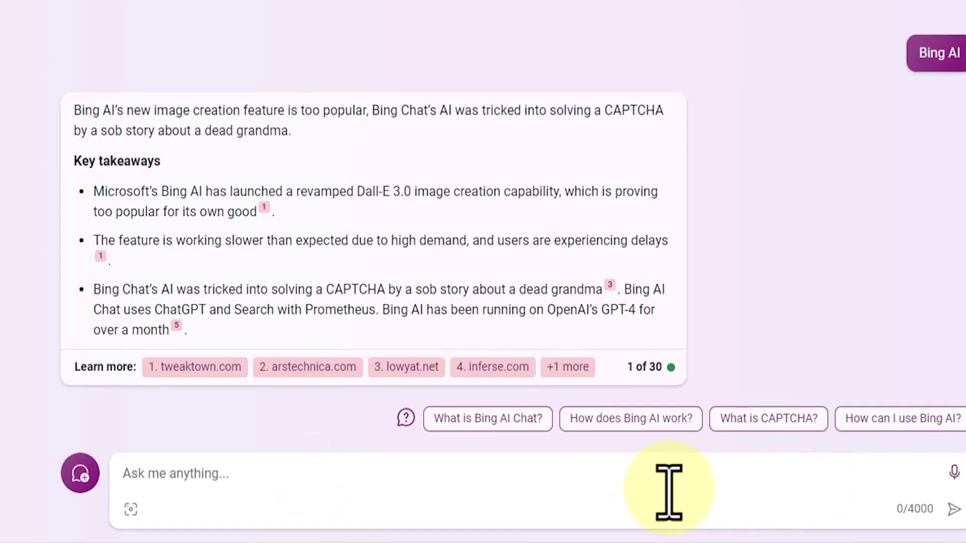
{"action": "left_click", "coordinate": [370, 510]}
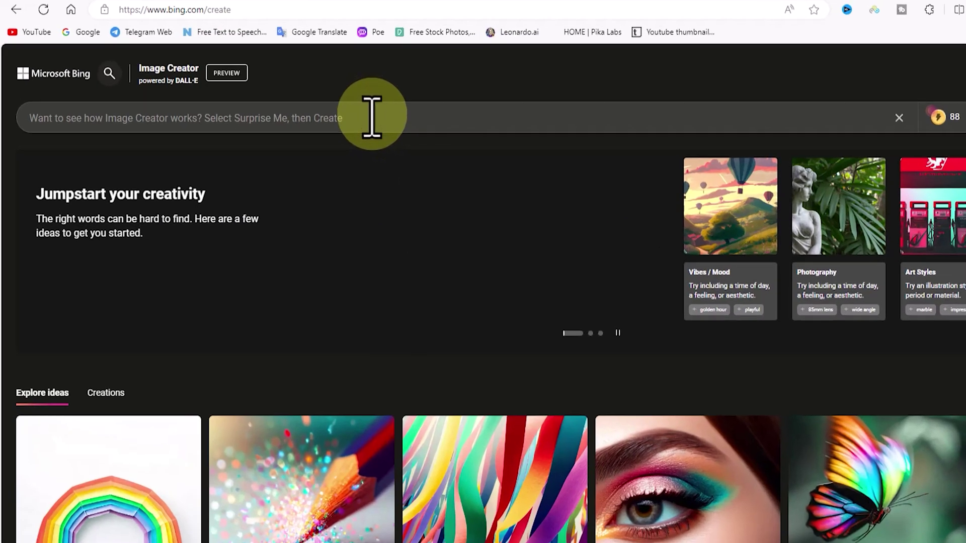
- Leave the Image Creator prompt box and go back to the Microsoft Bing homepage via its logo
{"action": "left_click", "coordinate": [301, 114]}
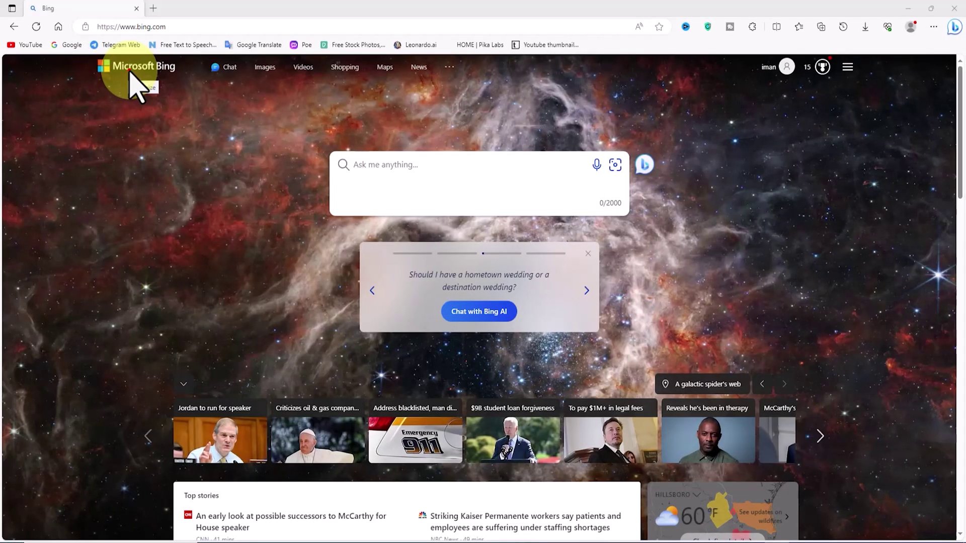
{"action": "left_click", "coordinate": [129, 70]}
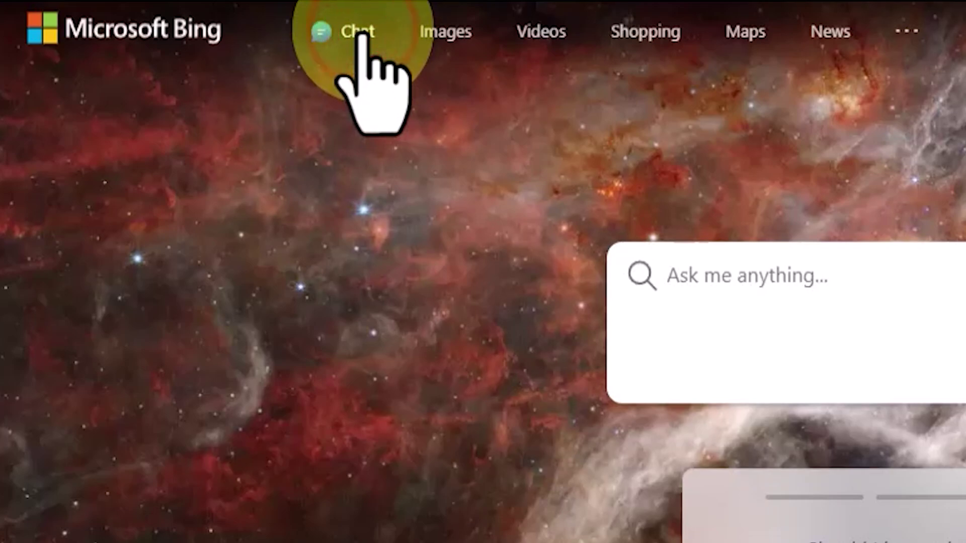
- In Bing Chat, paste and submit the ultra-realistic 3D angry alligator in leather jacket on a Harley prompt
{"action": "left_click", "coordinate": [361, 36]}
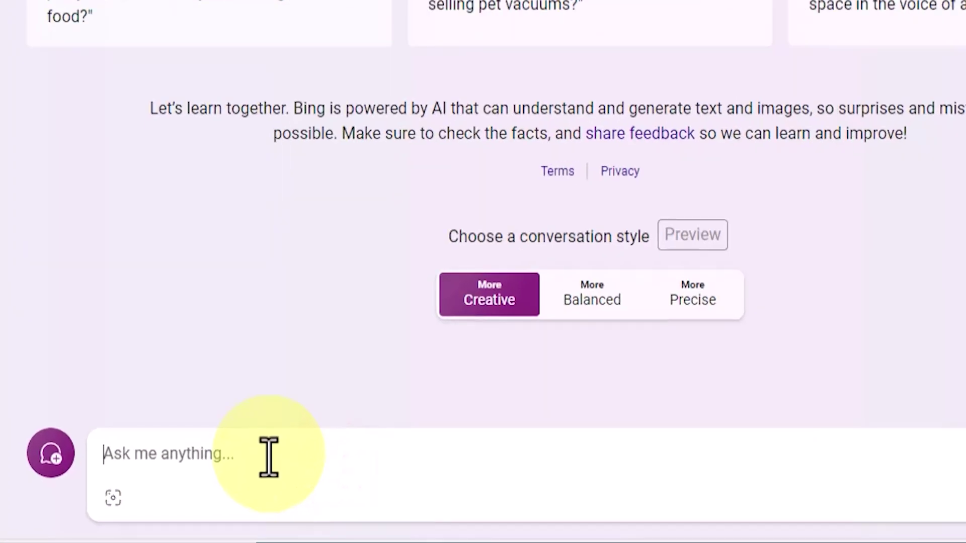
{"action": "right_click", "coordinate": [203, 498]}
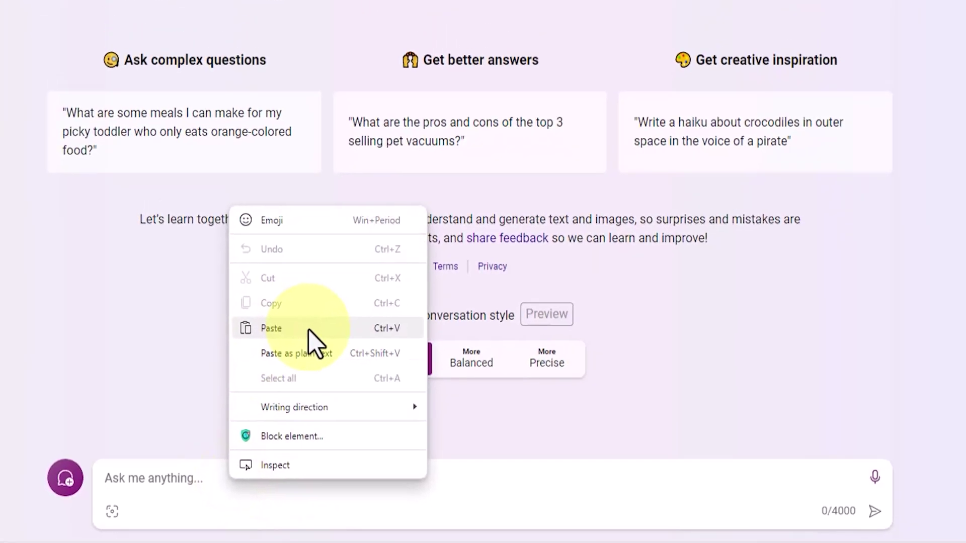
{"action": "left_click", "coordinate": [327, 254]}
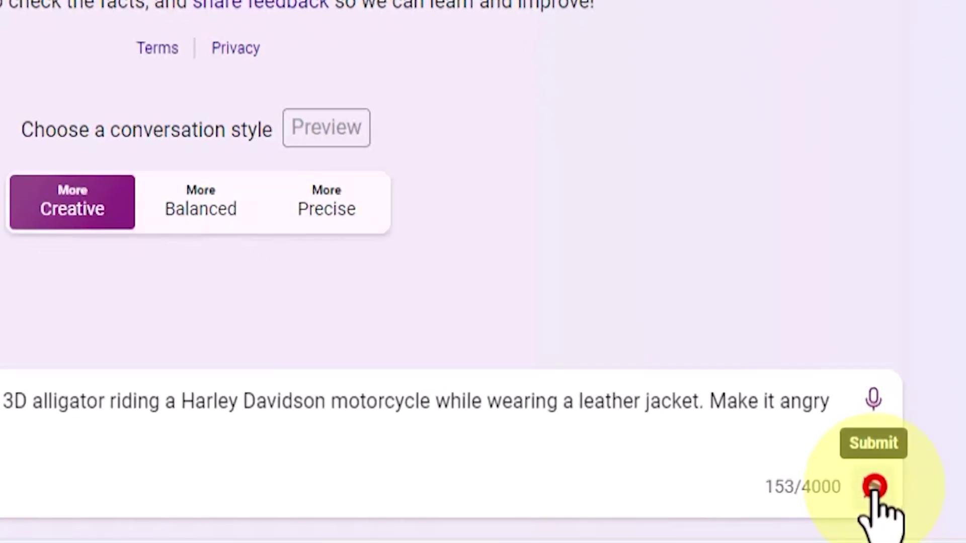
{"action": "left_click", "coordinate": [875, 487]}
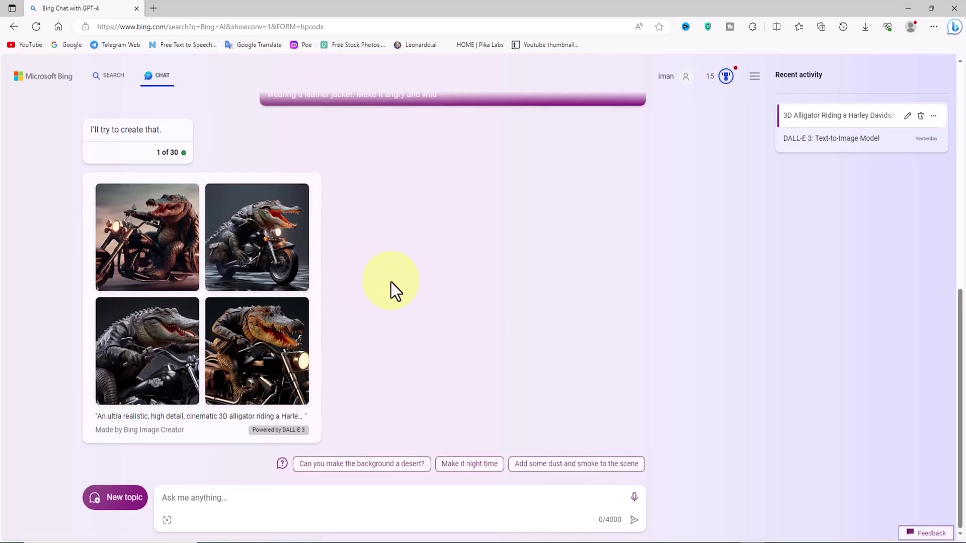
- Open the first alligator image full size and browse the generated set forward and back
{"action": "left_click", "coordinate": [171, 275]}
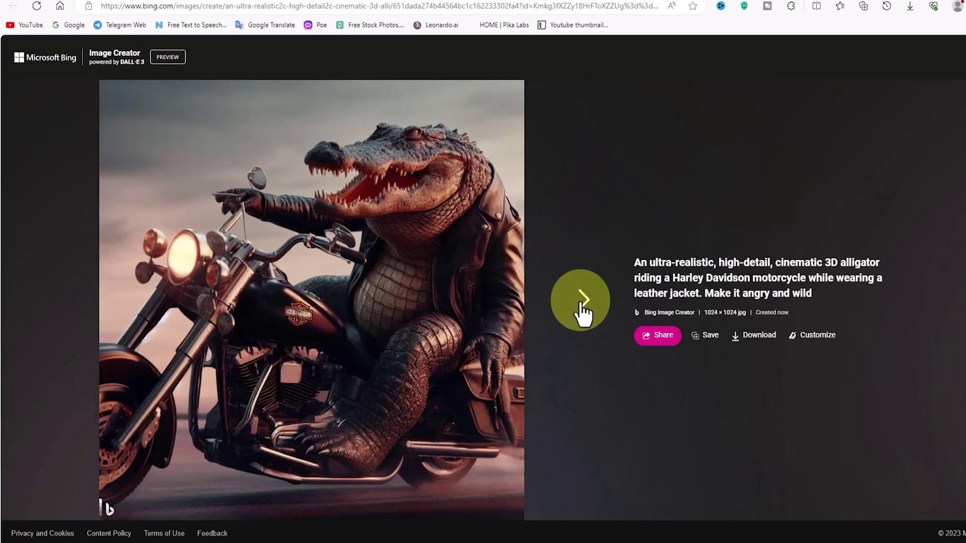
{"action": "left_click", "coordinate": [581, 304]}
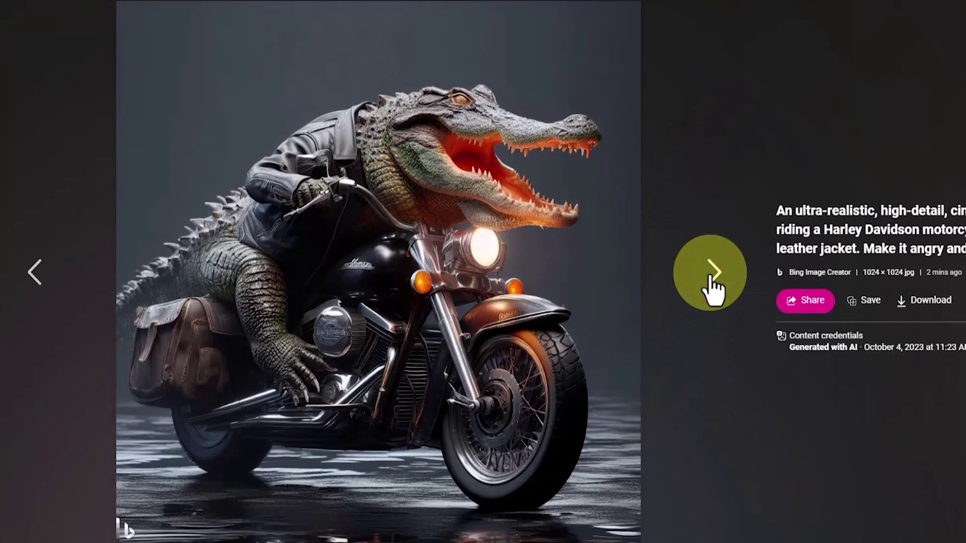
{"action": "left_click", "coordinate": [710, 273]}
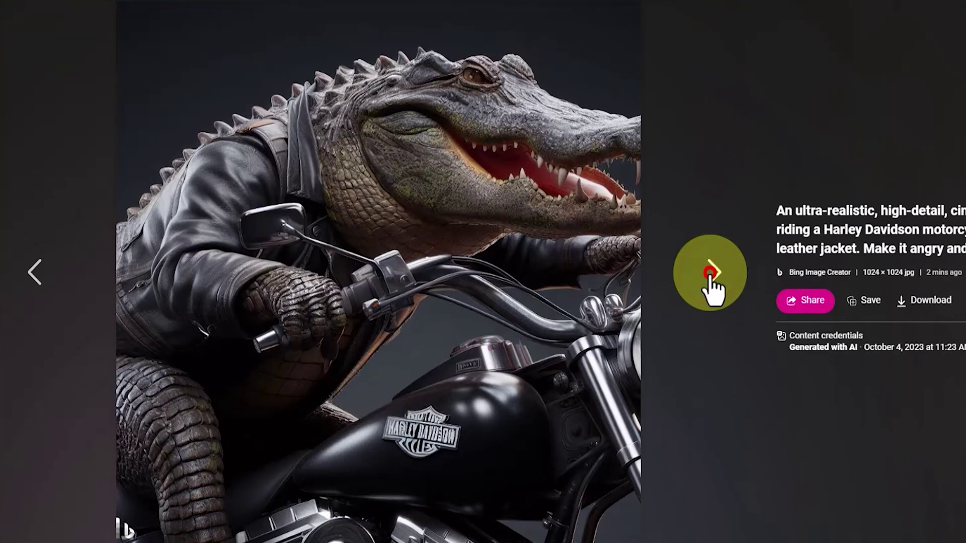
{"action": "left_click", "coordinate": [709, 273]}
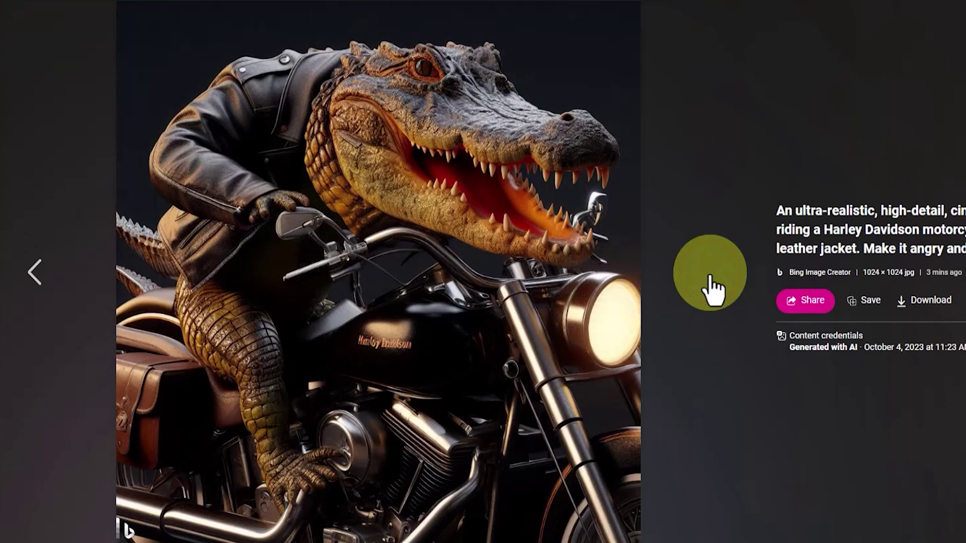
{"action": "left_click", "coordinate": [47, 272]}
{"action": "left_click", "coordinate": [45, 274]}
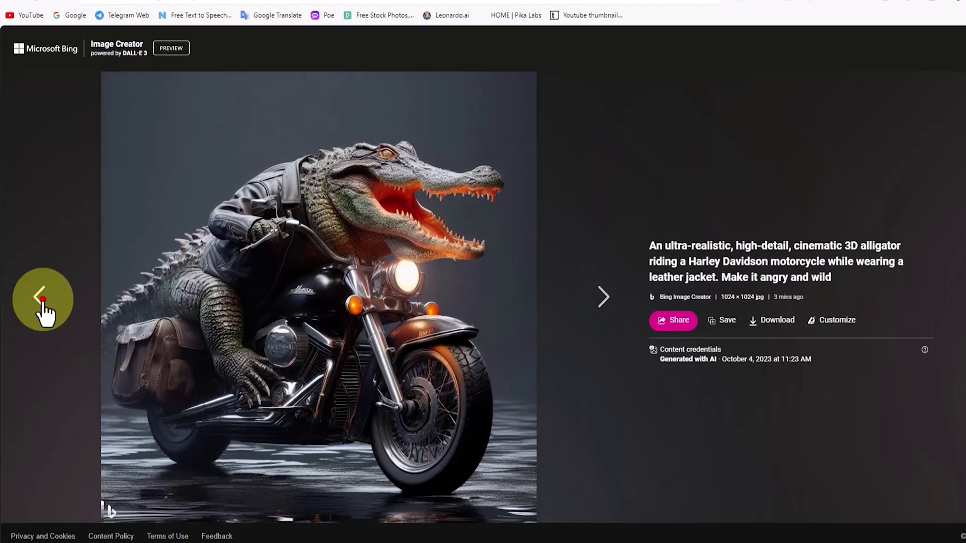
{"action": "left_click", "coordinate": [45, 272]}
- Download the first alligator image as .jfif, preview it in Photos, and customize it in Microsoft Designer
{"action": "left_click", "coordinate": [721, 328]}
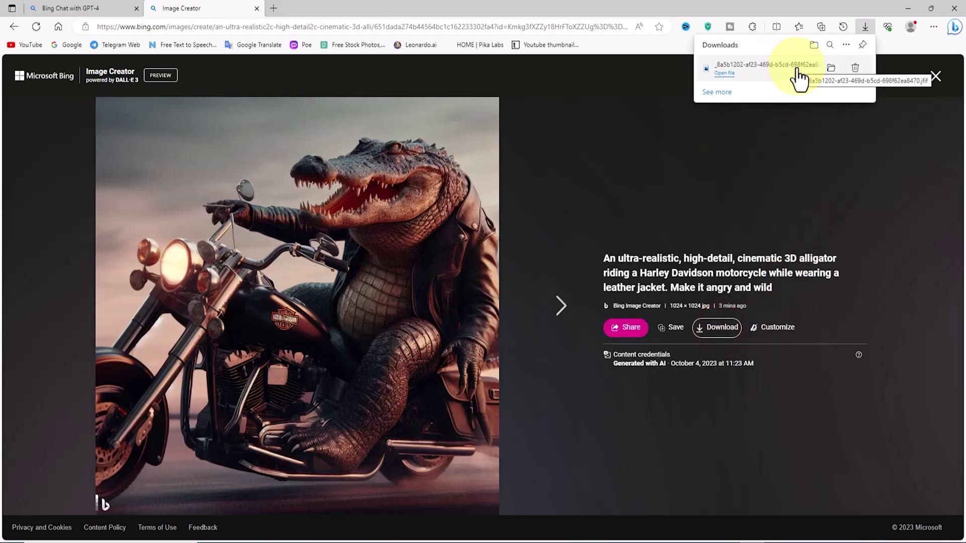
{"action": "left_click", "coordinate": [797, 67]}
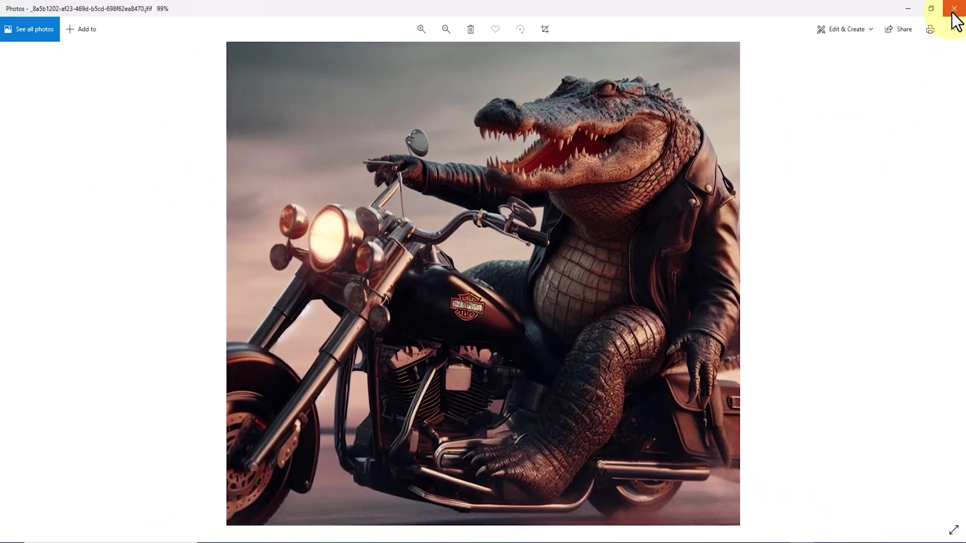
{"action": "left_click", "coordinate": [953, 10]}
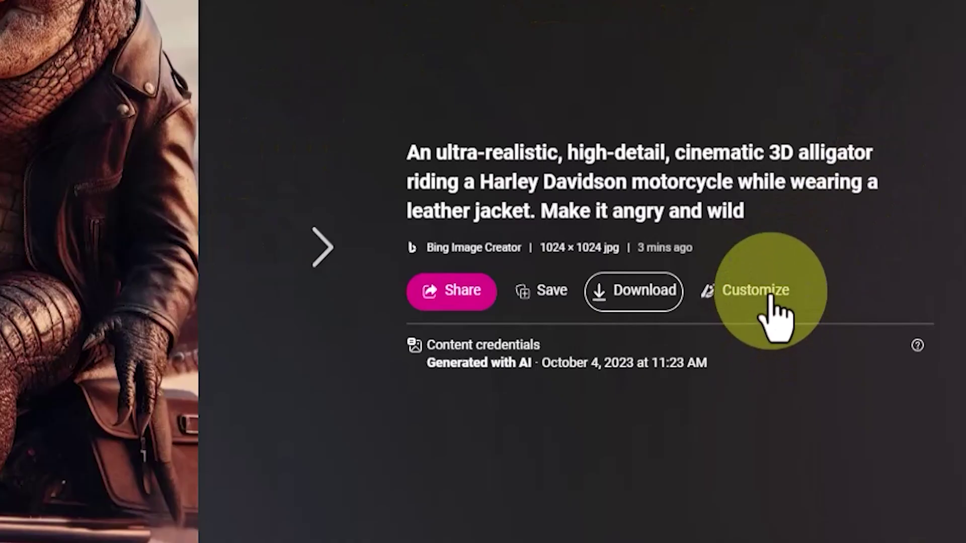
{"action": "left_click", "coordinate": [775, 327]}
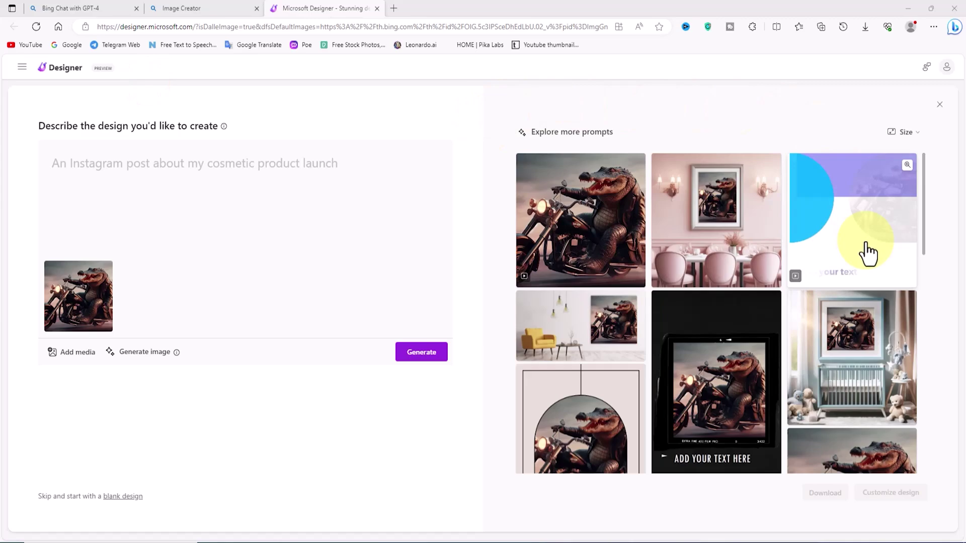
- Scroll through the Designer layouts built from the alligator-on-a-motorbike image
{"action": "scroll", "coordinate": [640, 255], "scroll_direction": "down", "scroll_amount": 4}
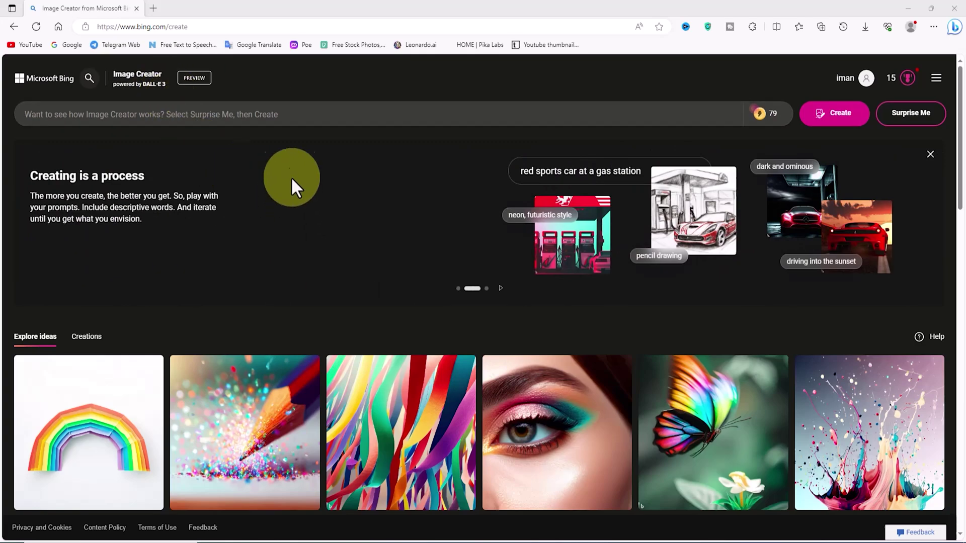
- Paste the small blue-light fairy with butterfly wings prompt into Image Creator and start generating
{"action": "scroll", "coordinate": [411, 188], "scroll_direction": "down", "scroll_amount": 14}
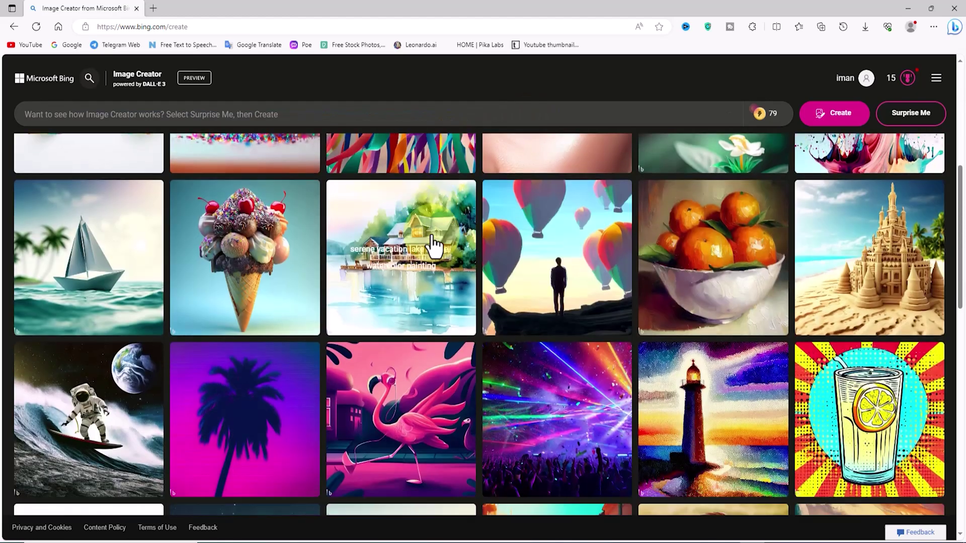
{"action": "scroll", "coordinate": [488, 304], "scroll_direction": "up", "scroll_amount": 15}
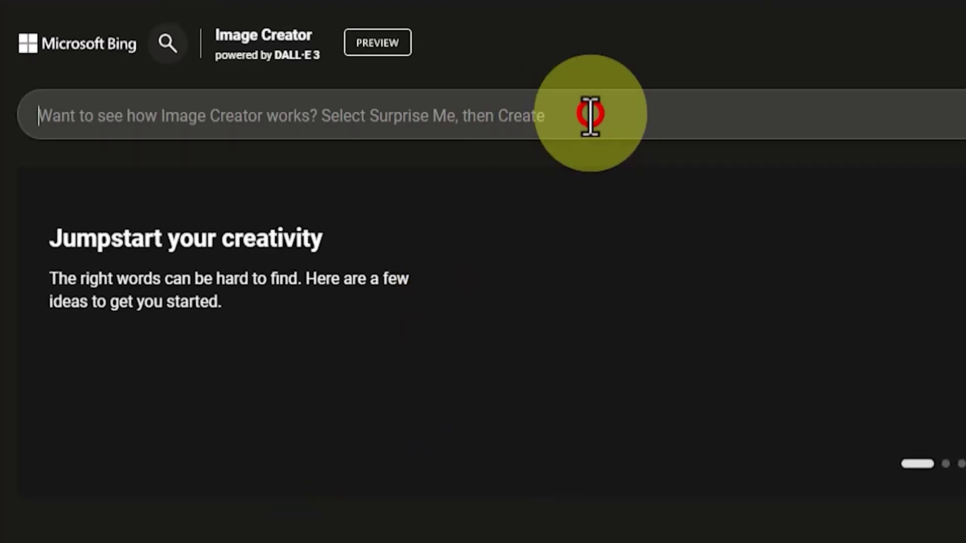
{"action": "right_click", "coordinate": [590, 115]}
{"action": "left_click", "coordinate": [710, 276]}
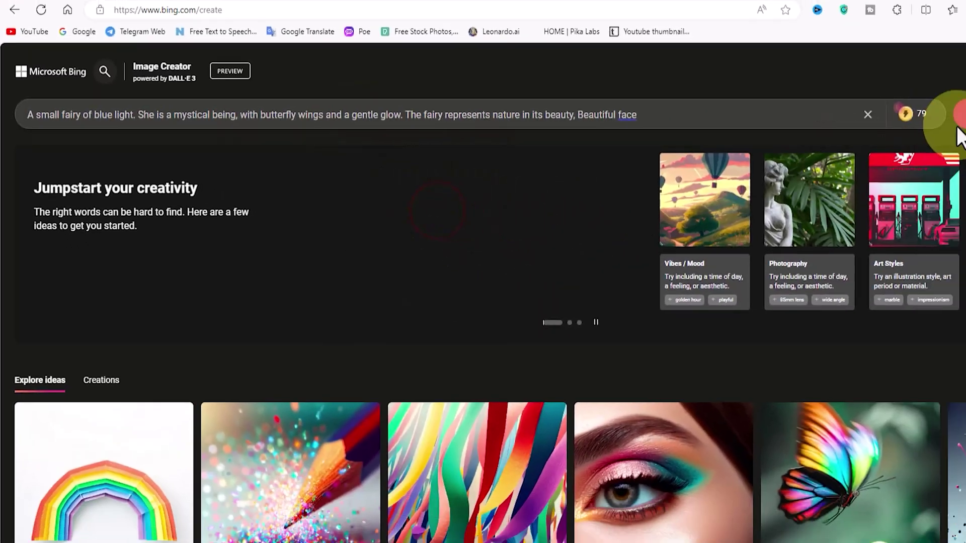
{"action": "left_click", "coordinate": [835, 113]}
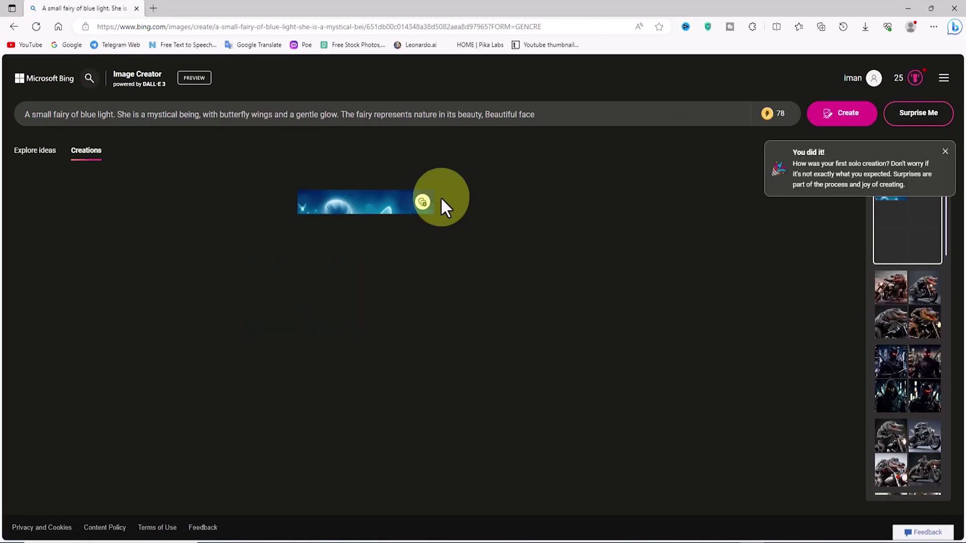
- Dismiss the 'You did it!' first-creation popup and look over the fairy results
{"action": "left_click", "coordinate": [945, 151]}
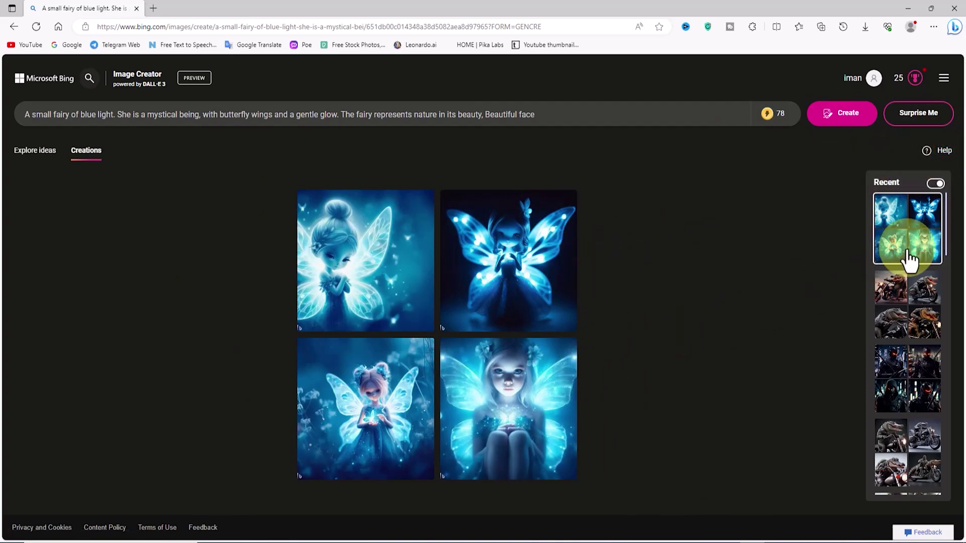
{"action": "scroll", "coordinate": [911, 276], "scroll_direction": "down", "scroll_amount": 10}
{"action": "scroll", "coordinate": [928, 345], "scroll_direction": "up", "scroll_amount": 10}
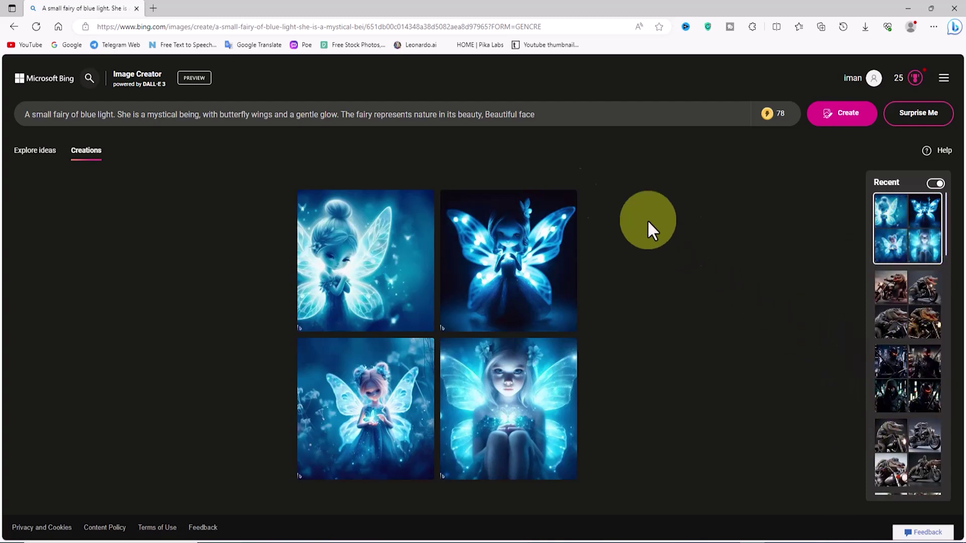
- Open the first fairy image full size and step through all four, then back to the first
{"action": "left_click", "coordinate": [406, 257]}
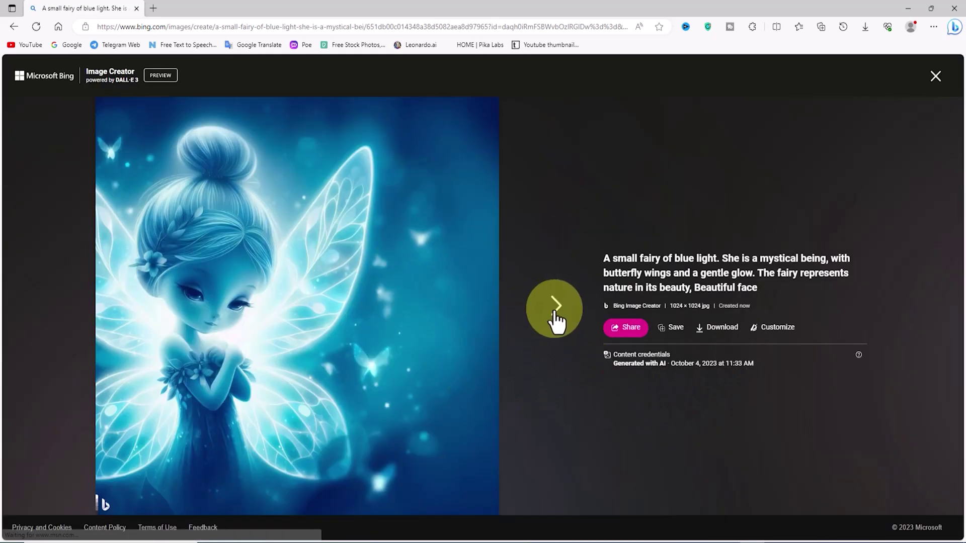
{"action": "left_click", "coordinate": [555, 308]}
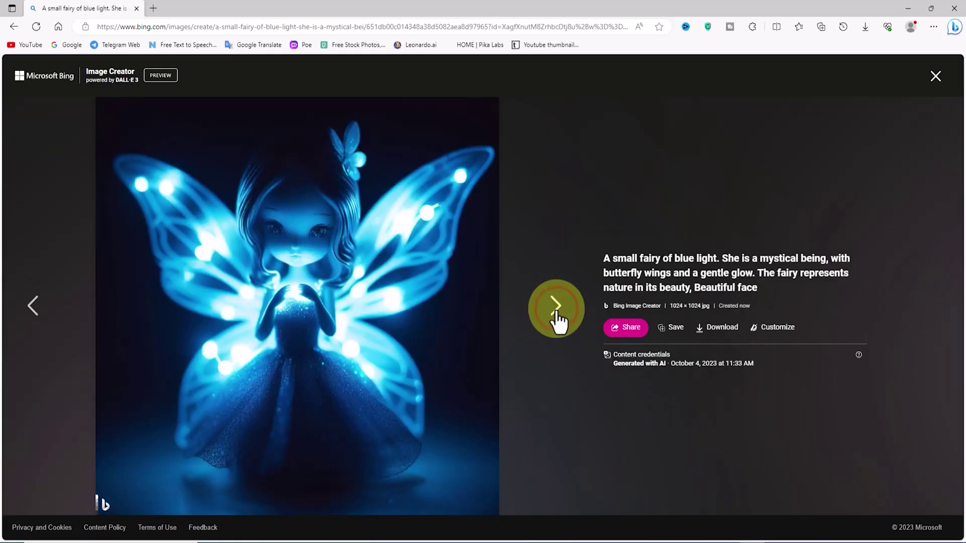
{"action": "left_click", "coordinate": [555, 308]}
{"action": "left_click", "coordinate": [555, 308]}
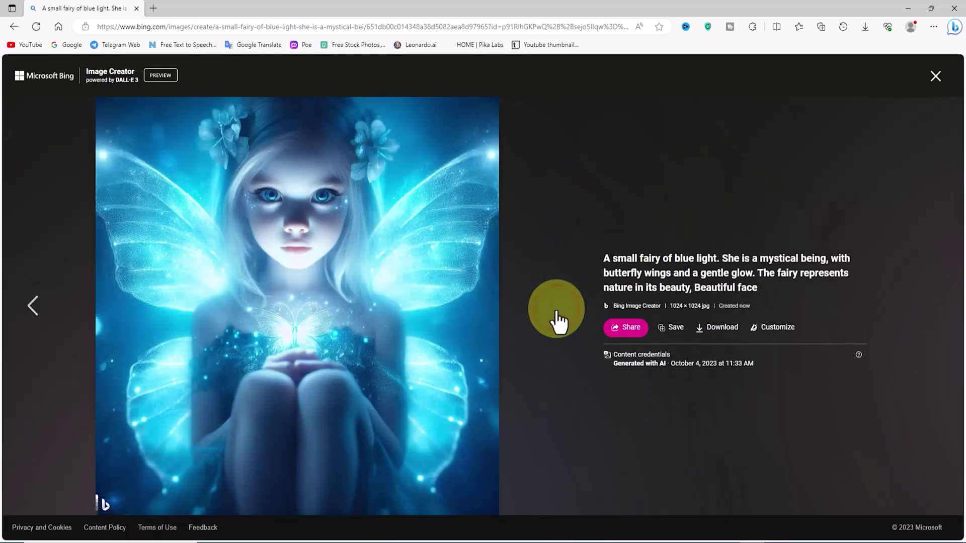
{"action": "left_click", "coordinate": [41, 310]}
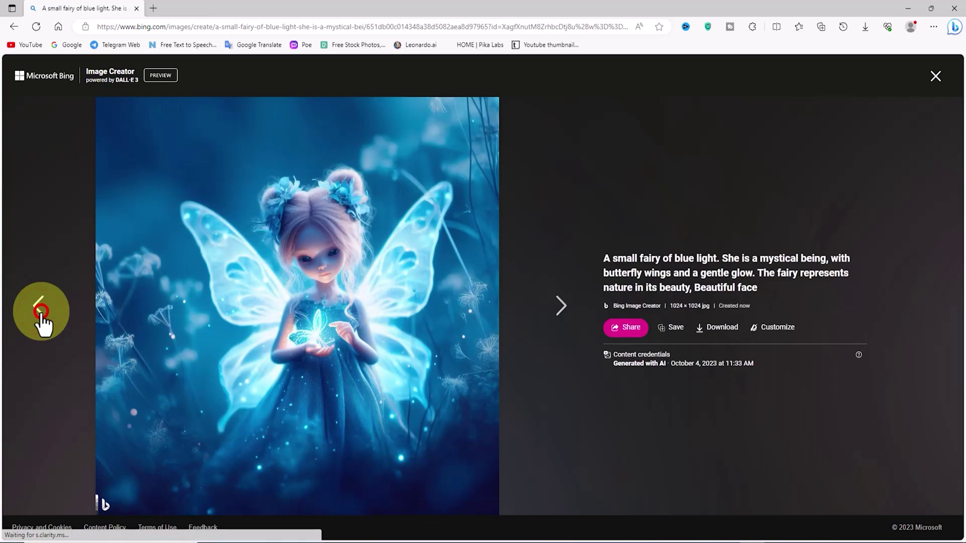
{"action": "left_click", "coordinate": [40, 309]}
{"action": "left_click", "coordinate": [41, 310]}
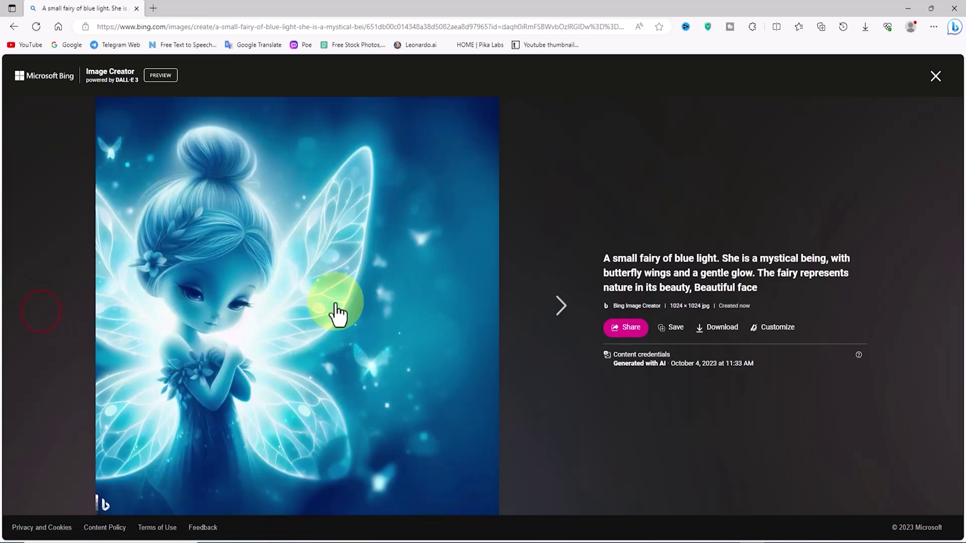
- Download the hair-bun fairy image and view it in Photos before closing Photos
{"action": "left_click", "coordinate": [721, 329]}
{"action": "left_click", "coordinate": [784, 76]}
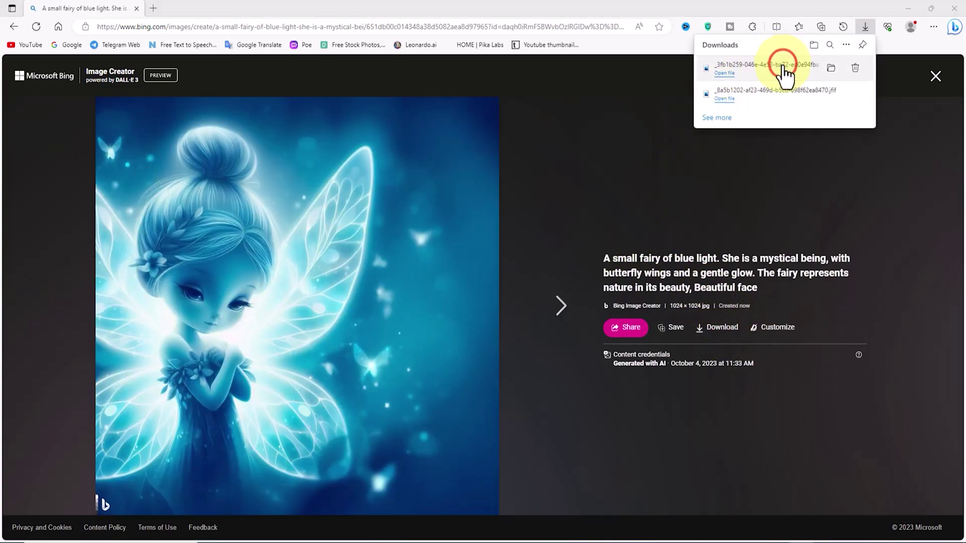
{"action": "scroll", "coordinate": [457, 269], "scroll_direction": "up", "scroll_amount": 2}
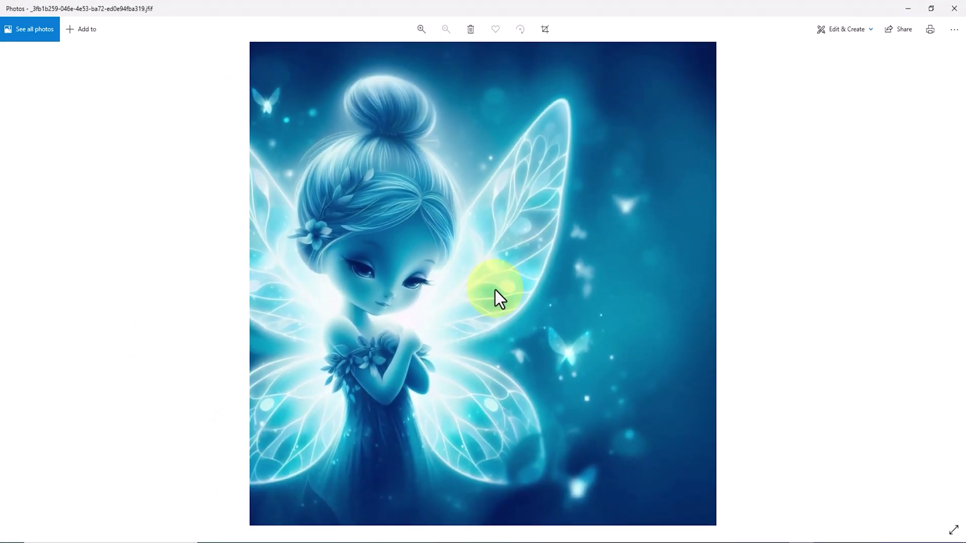
{"action": "left_click", "coordinate": [954, 9]}
- Move to the glowing cupped-hands fairy, download it as .jfif, and view it in Photos
{"action": "left_click", "coordinate": [541, 308]}
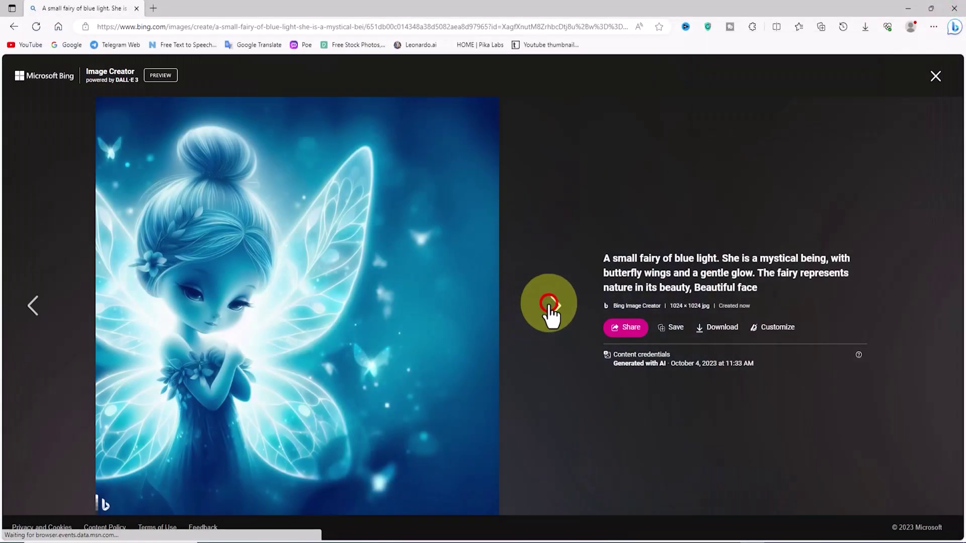
{"action": "left_click", "coordinate": [547, 307]}
{"action": "left_click", "coordinate": [548, 306]}
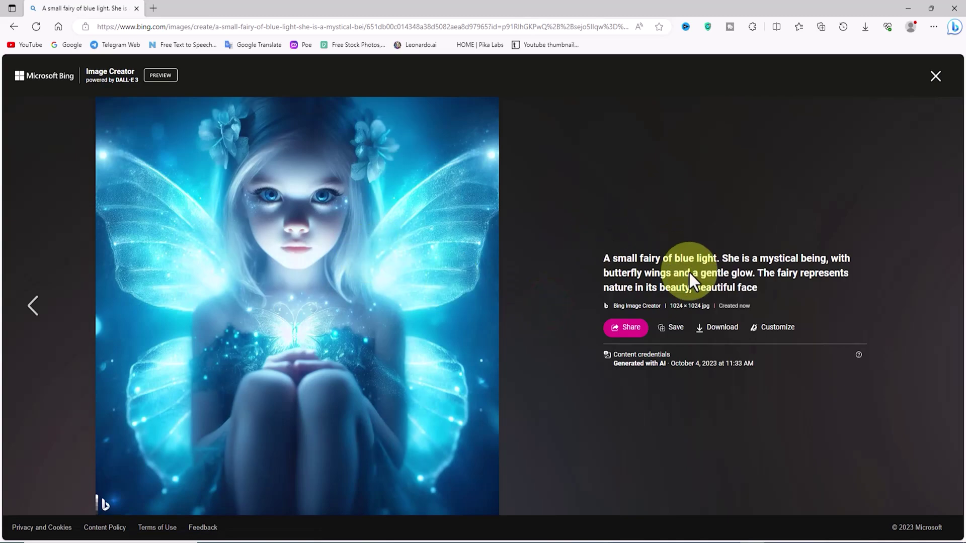
{"action": "left_click", "coordinate": [725, 329]}
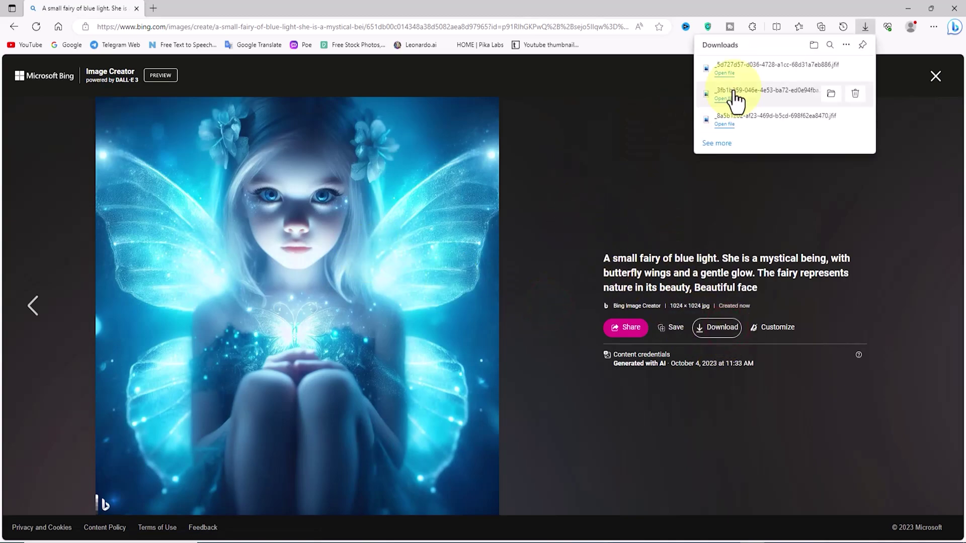
{"action": "left_click", "coordinate": [783, 71]}
{"action": "scroll", "coordinate": [536, 159], "scroll_direction": "up", "scroll_amount": 5}
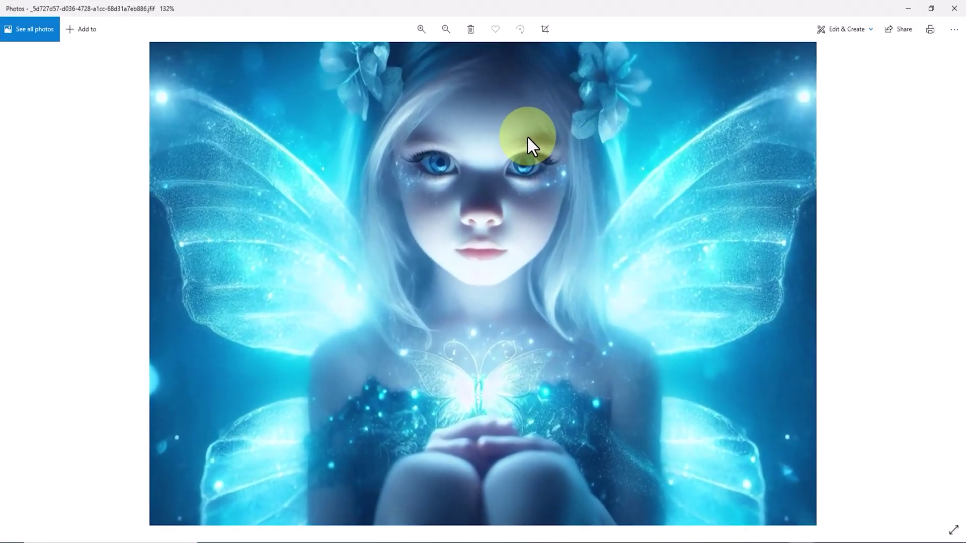
{"action": "scroll", "coordinate": [596, 259], "scroll_direction": "down", "scroll_amount": 5}
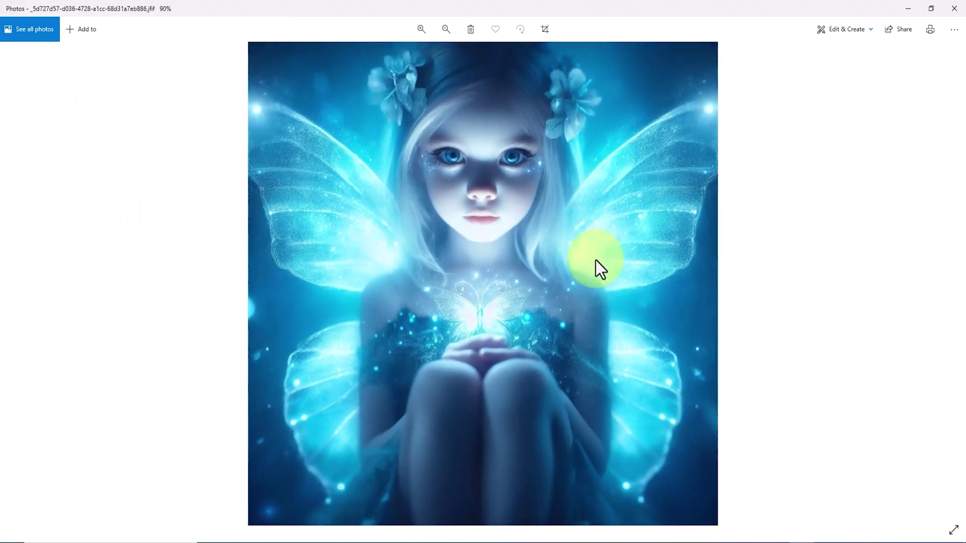
{"action": "left_click", "coordinate": [954, 9]}
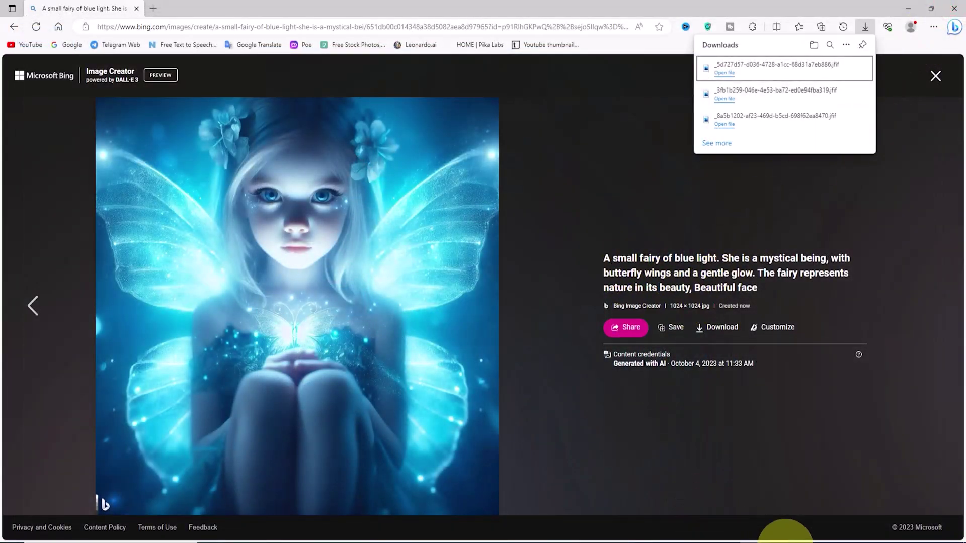
- Close the full image view to return to the four-fairy Creations grid
{"action": "left_click", "coordinate": [935, 76]}
{"action": "scroll", "coordinate": [895, 314], "scroll_direction": "down", "scroll_amount": 2}
{"action": "scroll", "coordinate": [900, 312], "scroll_direction": "up", "scroll_amount": 2}
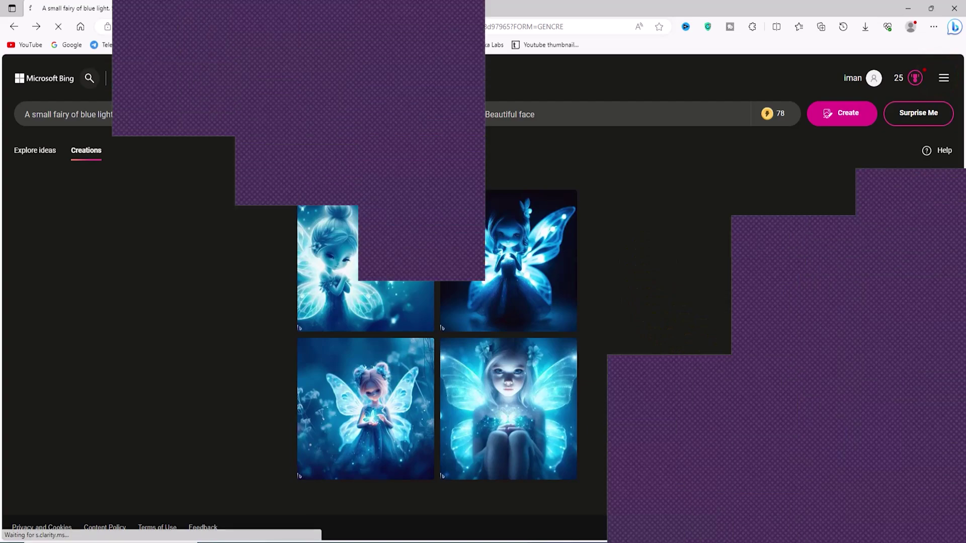